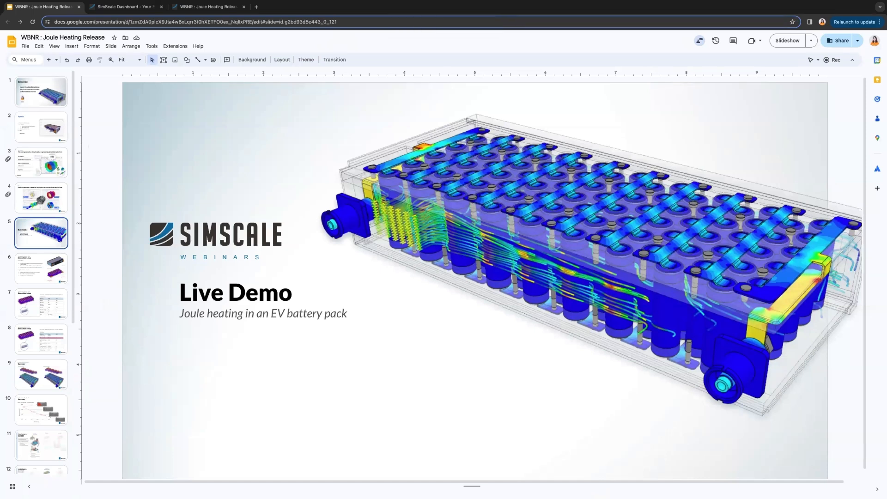
Switch to the SimScale dashboard and open the WBNR : Joule Heating Release project from the Joule Heating Webinar folder.
left_click(140, 13)
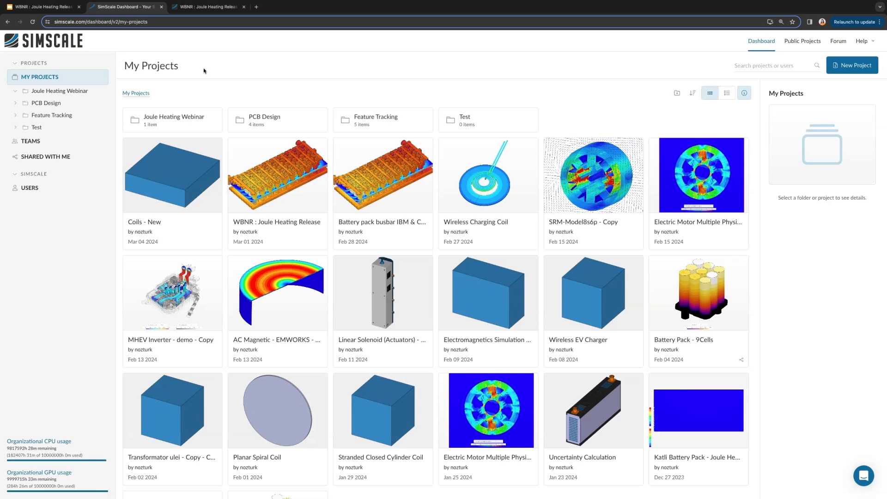
double_click(192, 123)
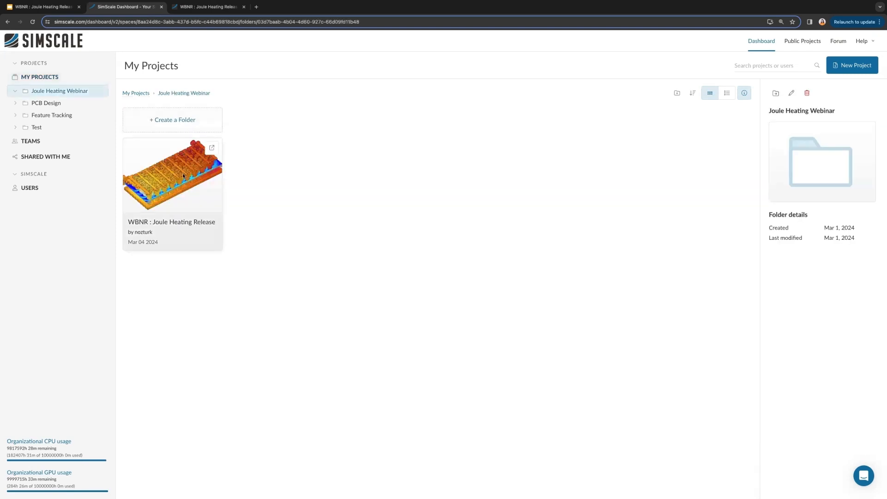
left_click(177, 177)
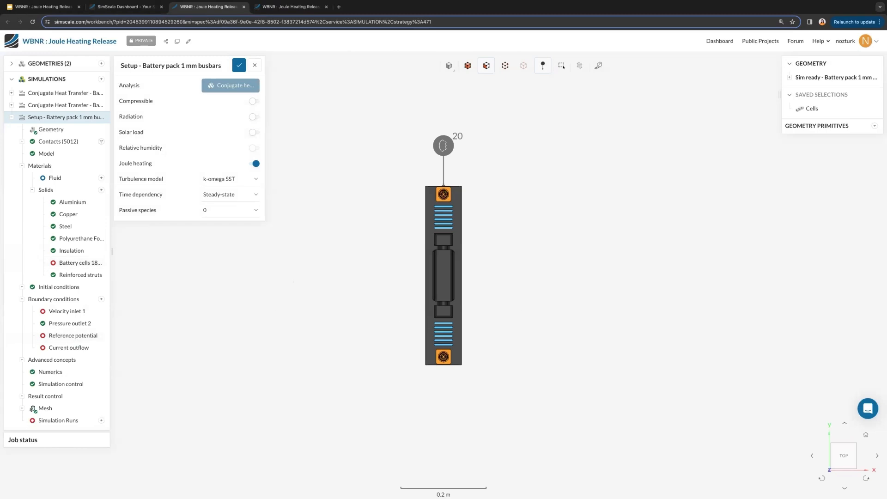
left_click_drag(505, 393, 297, 229)
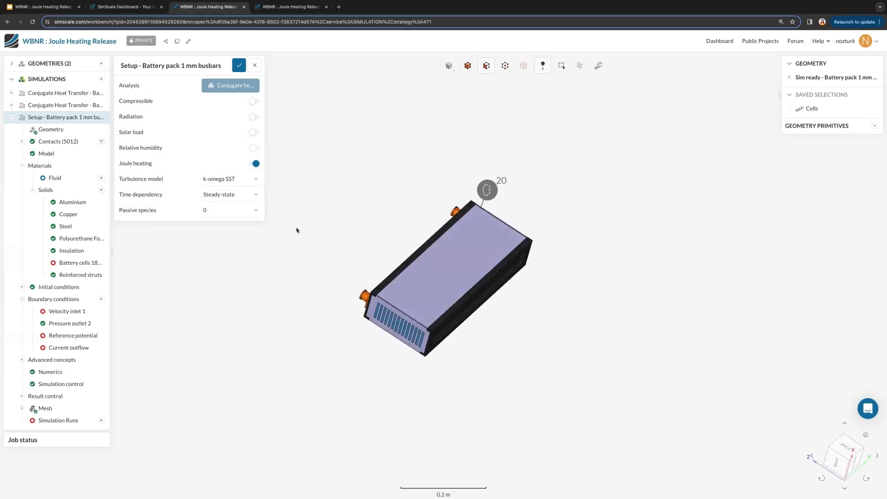
scroll(494, 306, "up", 2)
left_click_drag(494, 305, 492, 296)
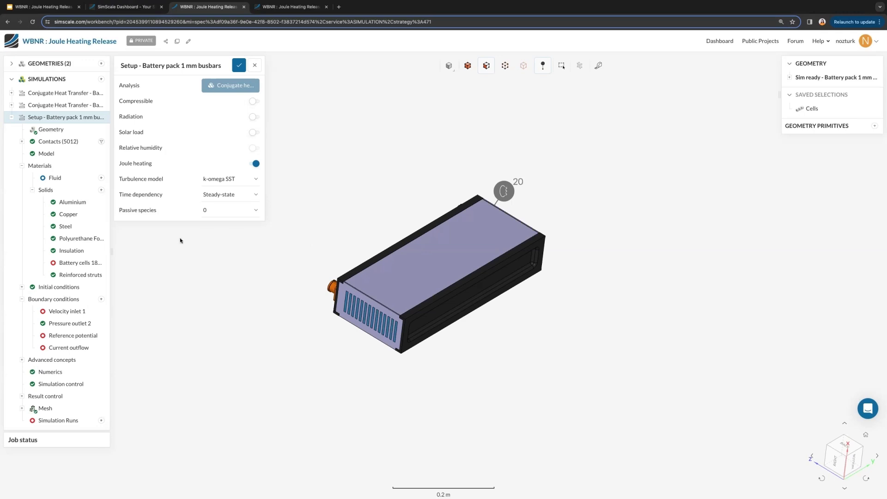
Start a geometry import from Onshape and search the documents for "battery pack".
left_click(101, 65)
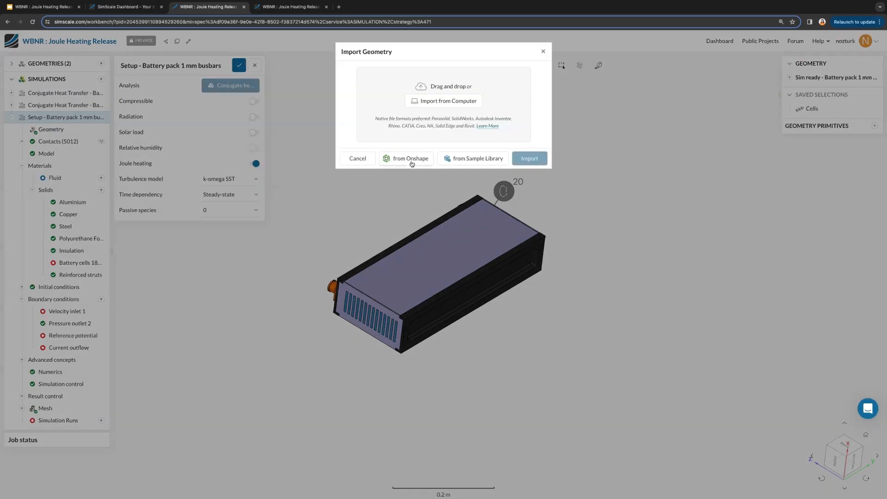
left_click(411, 161)
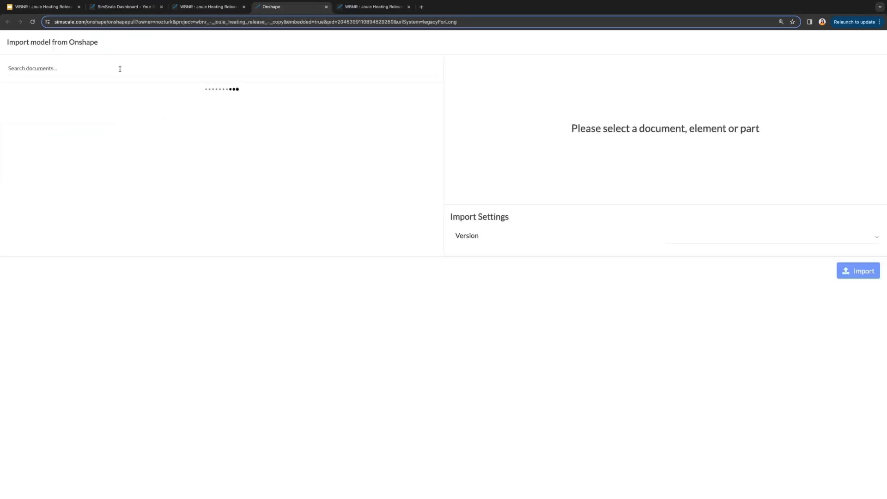
left_click(115, 72)
type("batter")
type("z pa")
key("BackSpace")
key("BackSpace")
type("y pack")
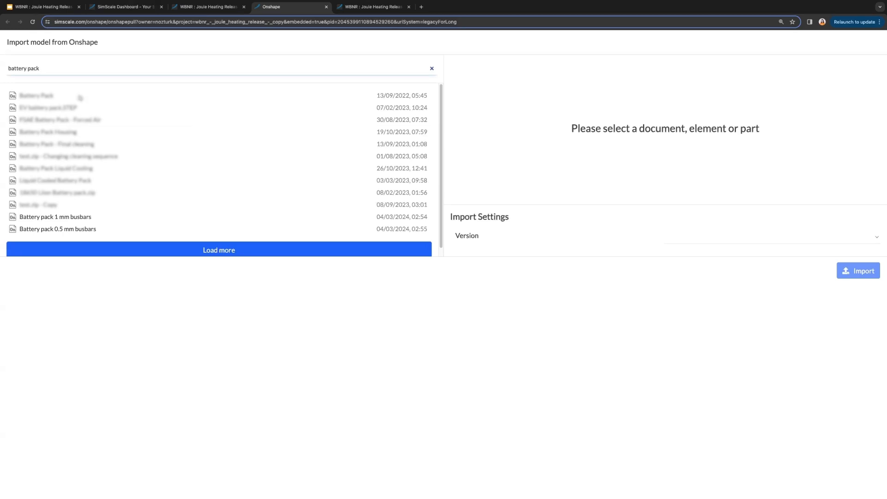
Import the Battery pack 1 mm busbars assembly from the document of the same name, using the Main version.
left_click(114, 221)
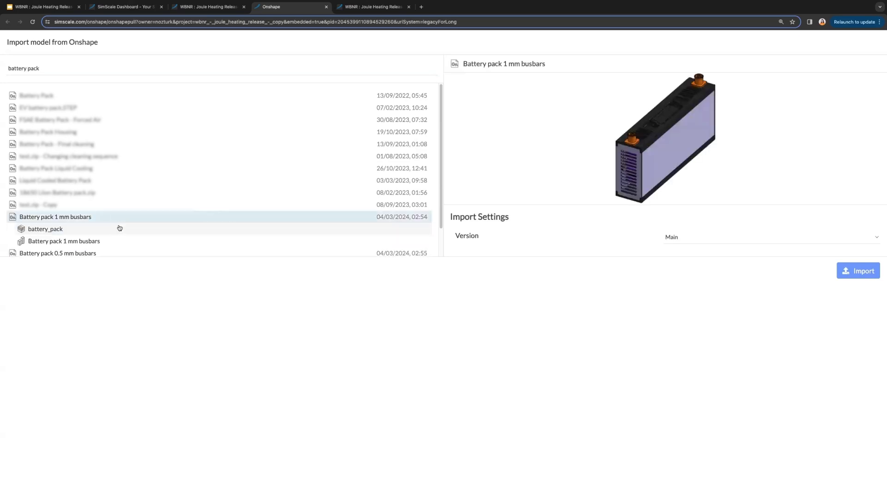
left_click(117, 239)
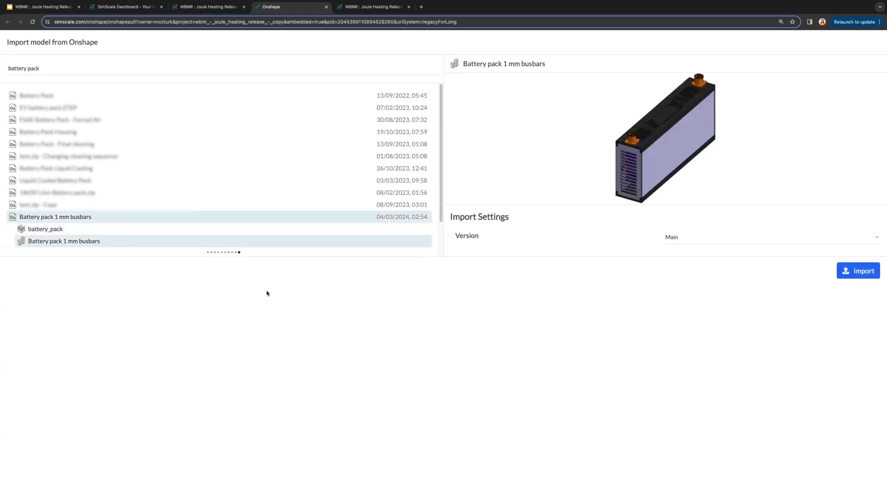
left_click(852, 274)
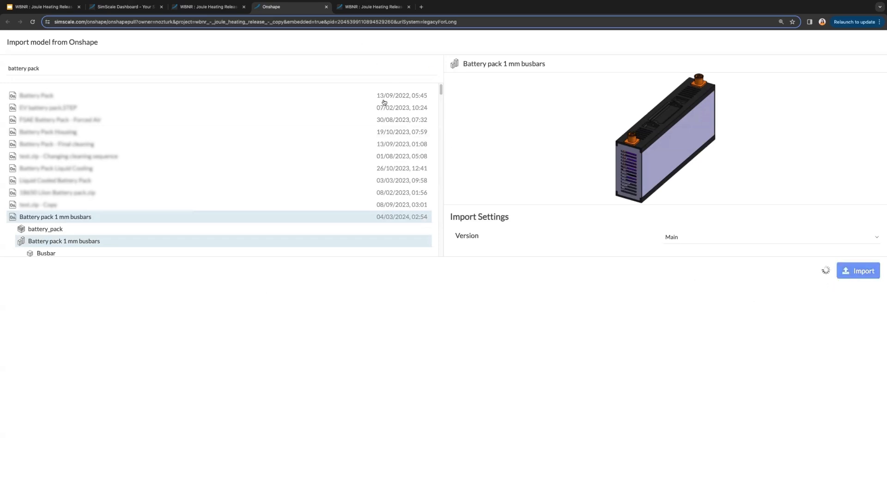
Examine the battery pack's temperature distribution and particle traces in the already open simulation results.
left_click(356, 8)
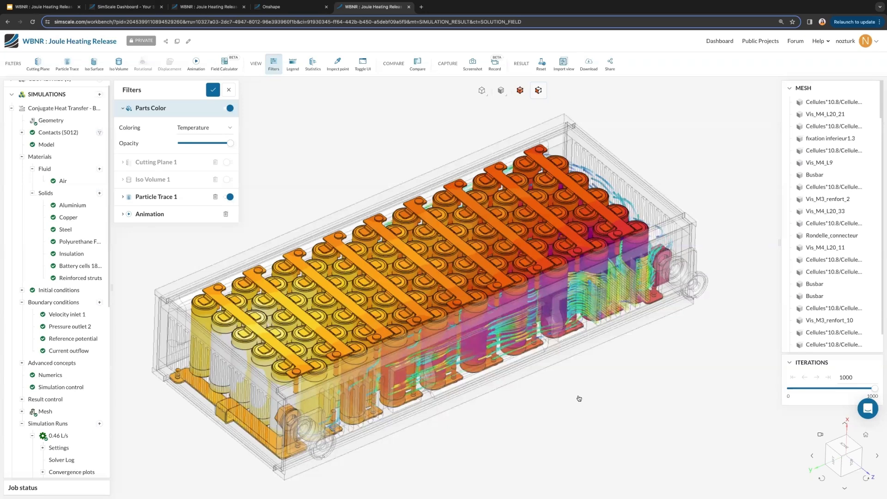
right_click_drag(580, 399, 577, 398)
left_click_drag(575, 411, 571, 403)
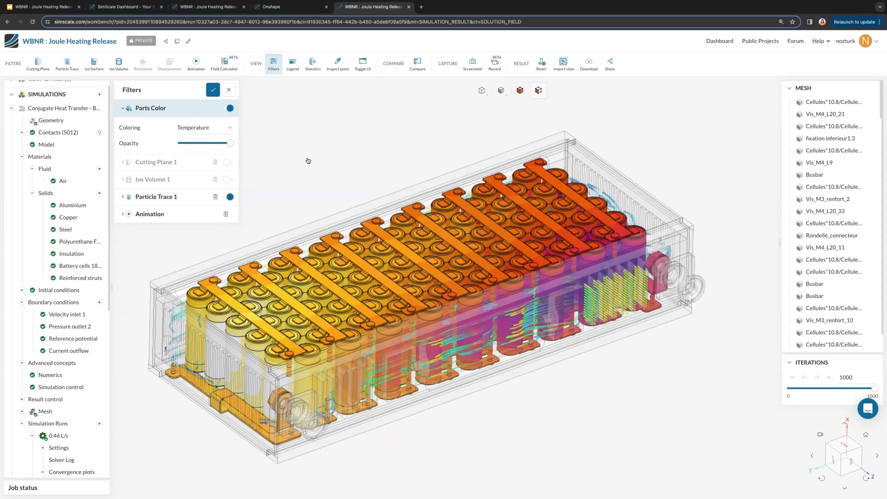
Return to the simulation setup workbench and open the imported Battery pack 1 mm busbars geometry in CAD mode.
left_click(206, 10)
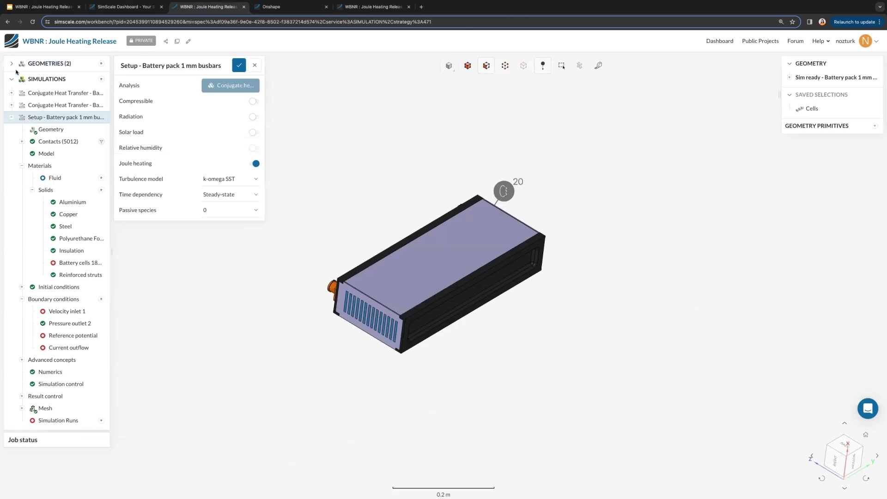
left_click(11, 64)
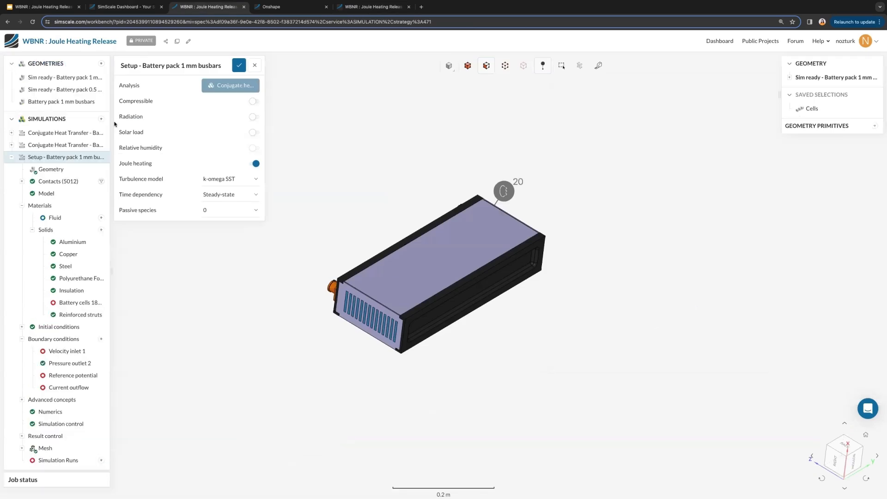
left_click_drag(111, 123, 163, 125)
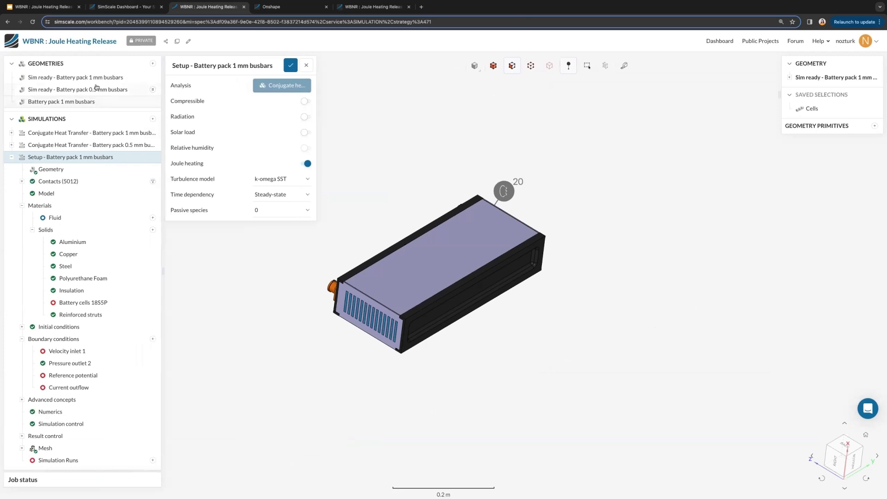
left_click(85, 102)
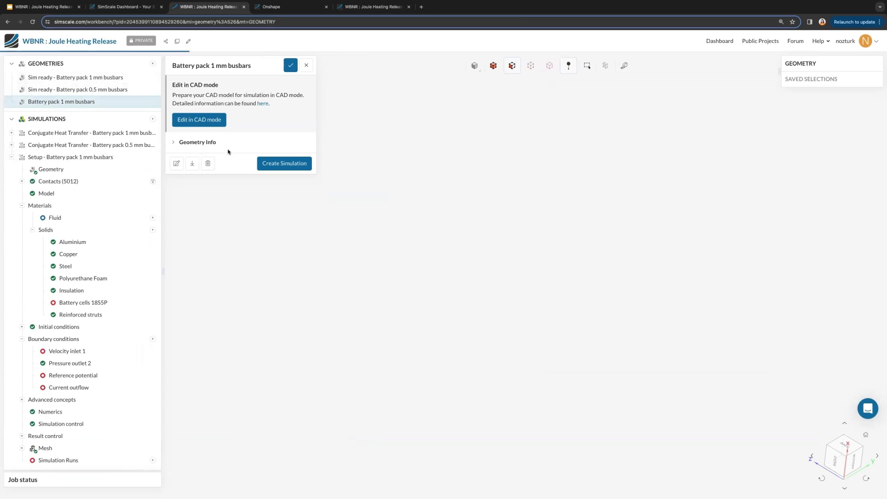
left_click(209, 121)
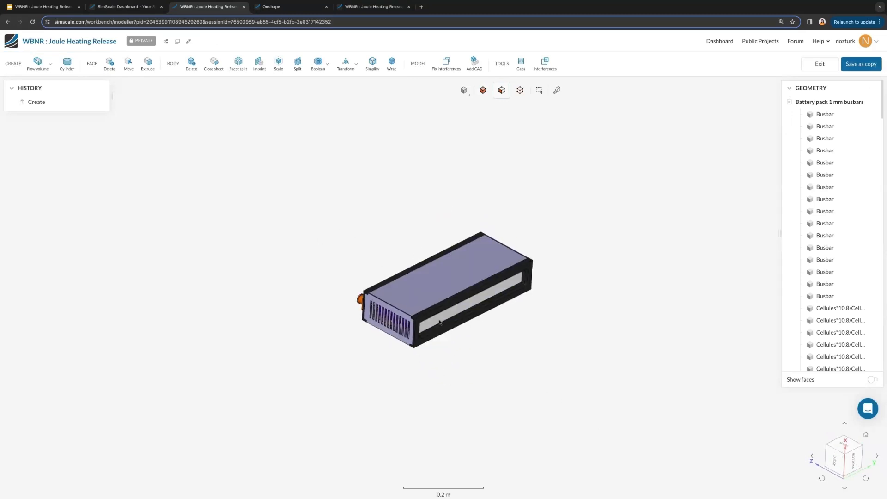
Inspect the battery pack's terminals and vent openings and the flow volume tool in CAD mode, and exit without saving a copy.
left_click_drag(433, 330, 642, 395)
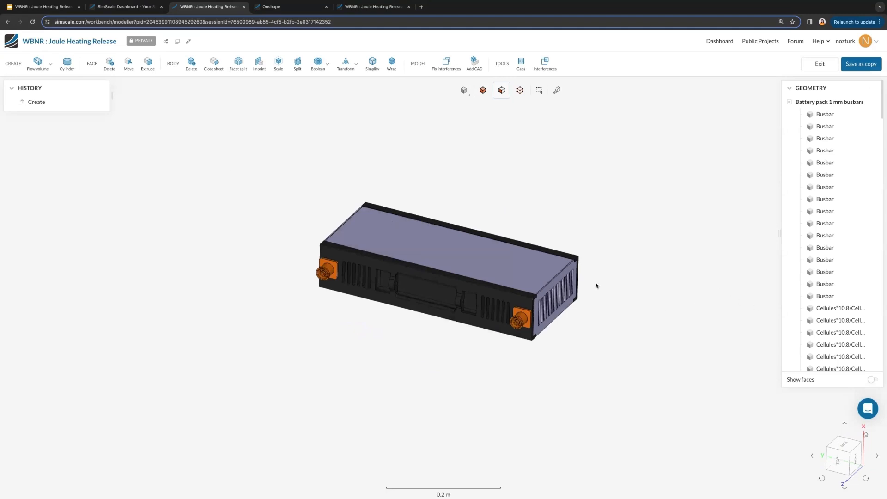
scroll(596, 285, "up", 2)
left_click_drag(590, 311, 408, 366)
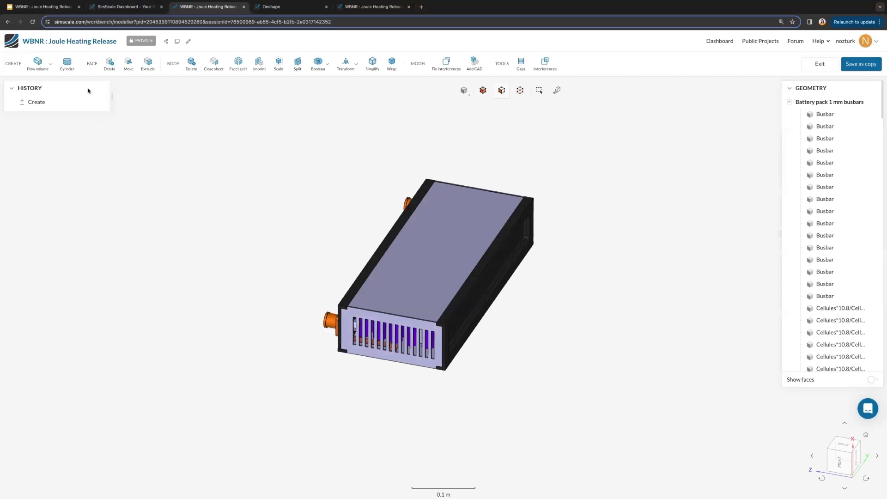
mouse_move(47, 70)
left_click(810, 66)
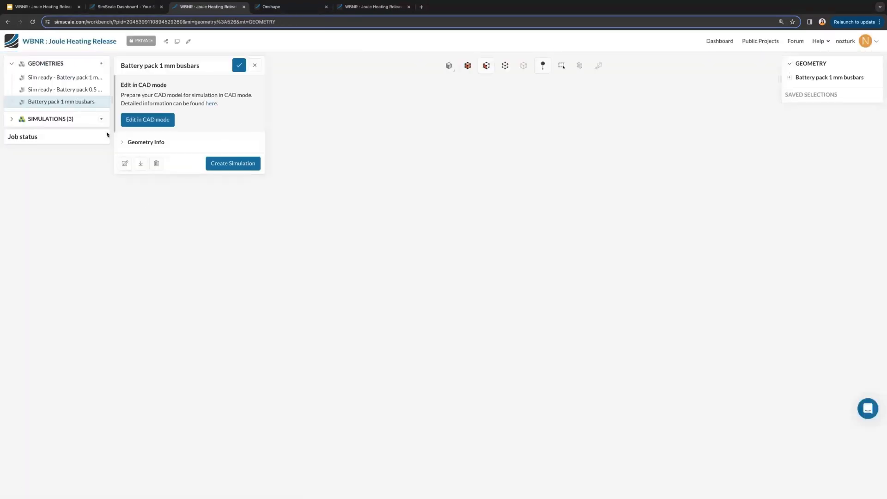
Review the Conjugate Heat Transfer v2.0 analysis type for the Sim ready - Battery pack 0.5 mm busbars geometry without creating a simulation.
left_click(55, 90)
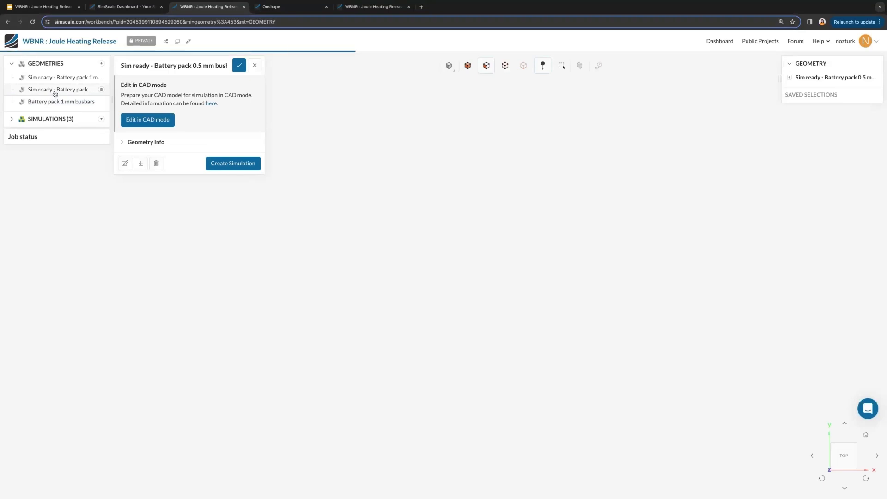
left_click(226, 164)
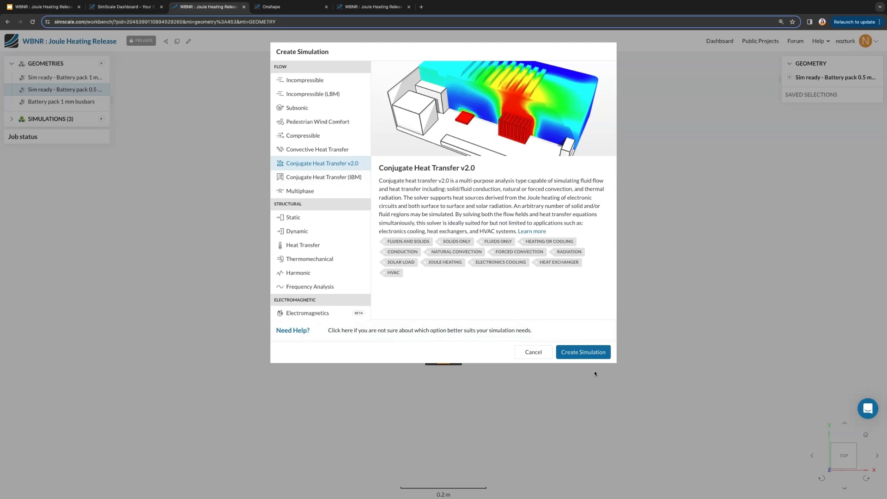
left_click(533, 352)
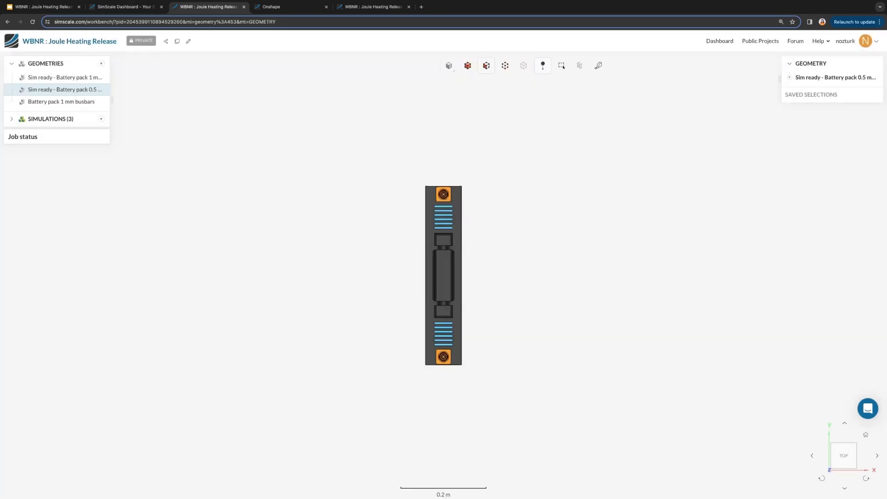
Expand the Setup - Battery pack 1 mm busbars simulation, review its global analysis settings and close them.
left_click(12, 119)
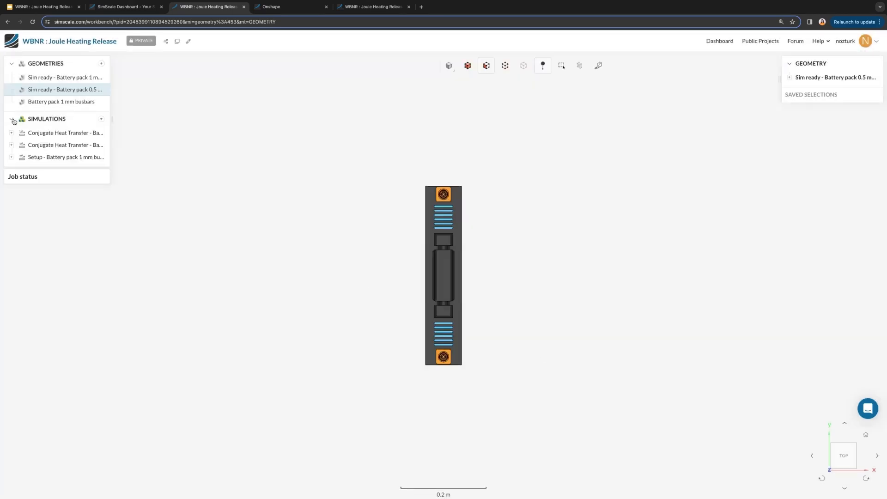
left_click(11, 157)
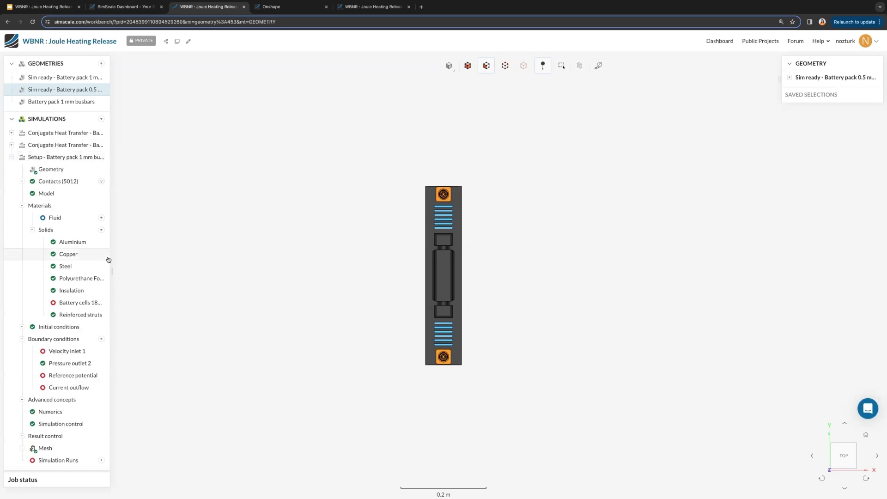
left_click_drag(110, 256, 140, 261)
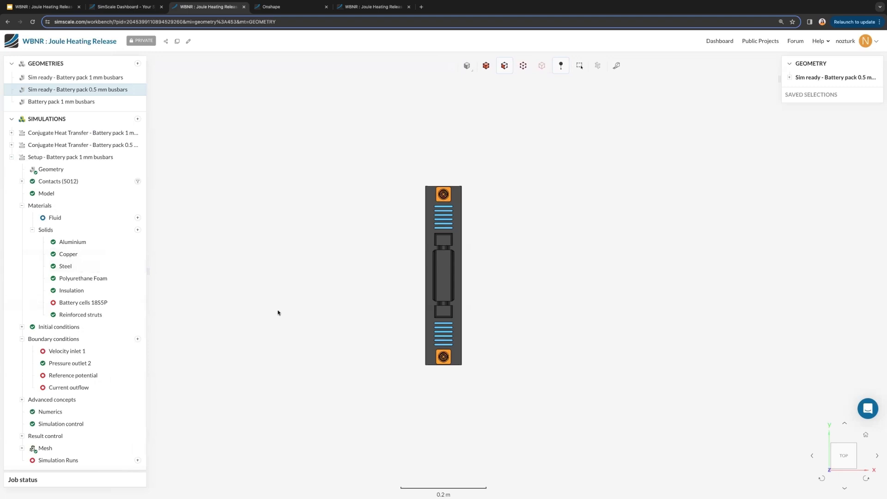
left_click(112, 158)
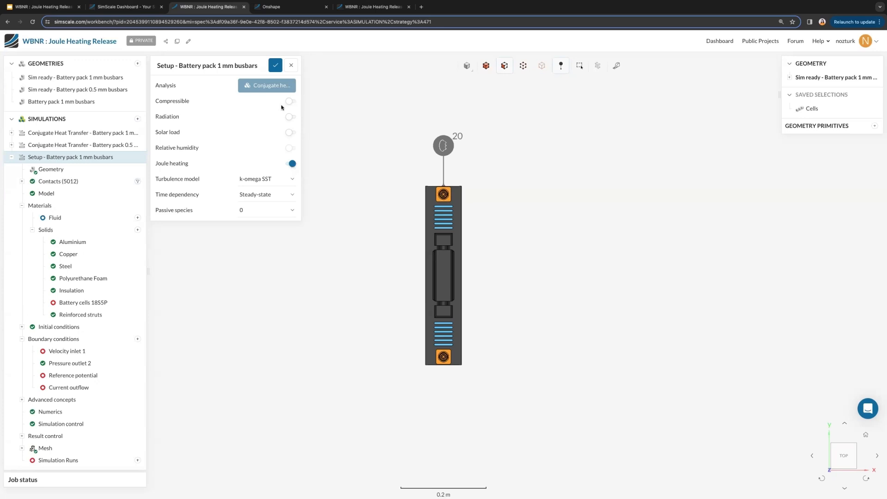
left_click(274, 65)
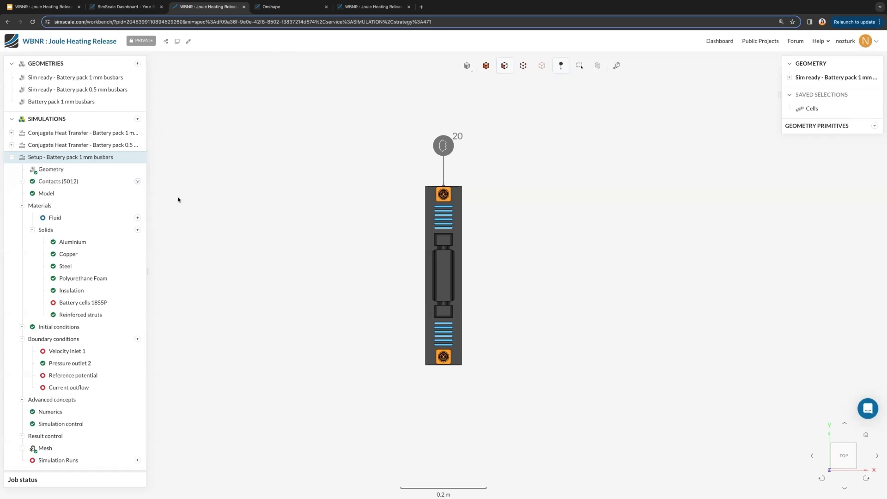
Add Air as the fluid material, assign it to both Flow region volumes and save it.
left_click_drag(568, 387, 455, 278)
scroll(454, 278, "up", 1)
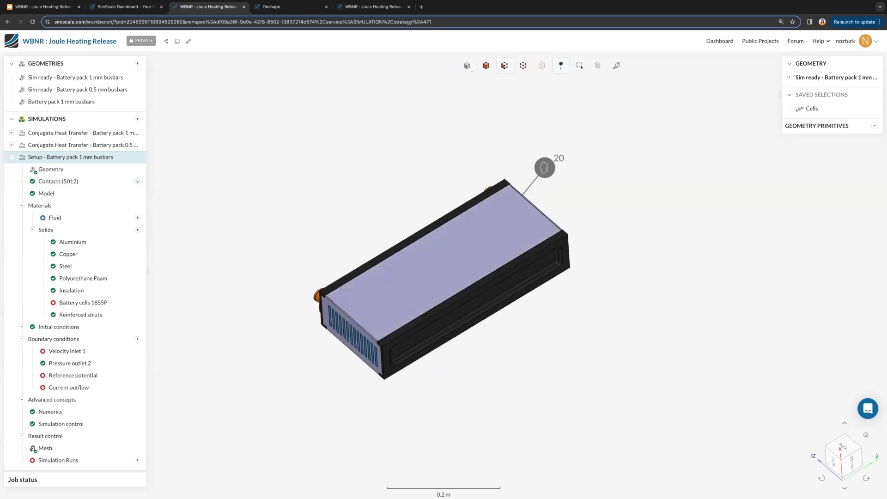
left_click(138, 217)
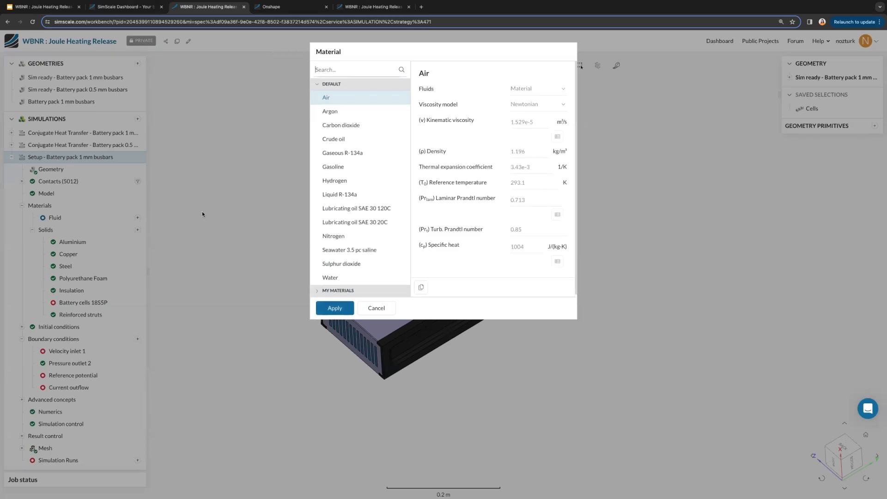
left_click(334, 313)
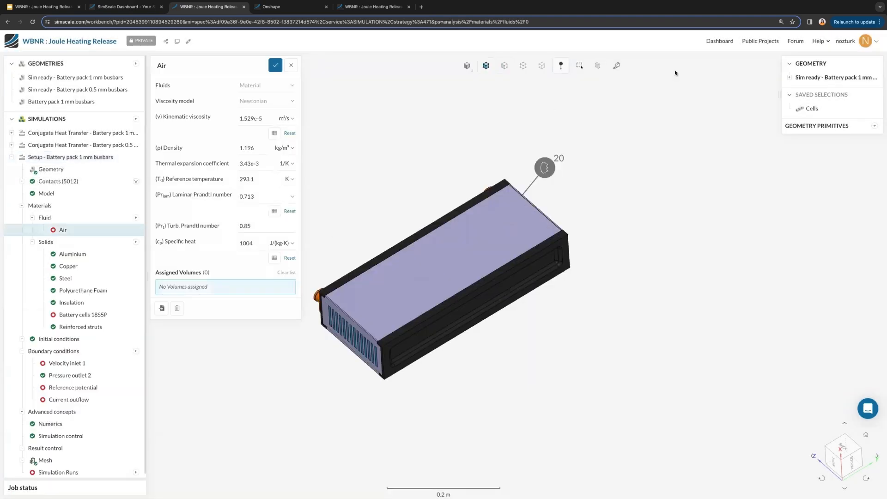
left_click(790, 77)
scroll(844, 239, "down", 5)
scroll(844, 239, "down", 10)
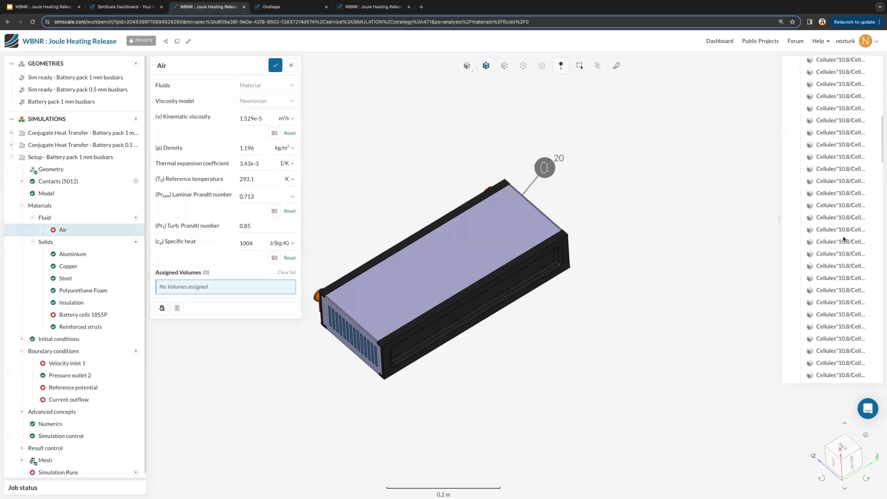
left_click(831, 314)
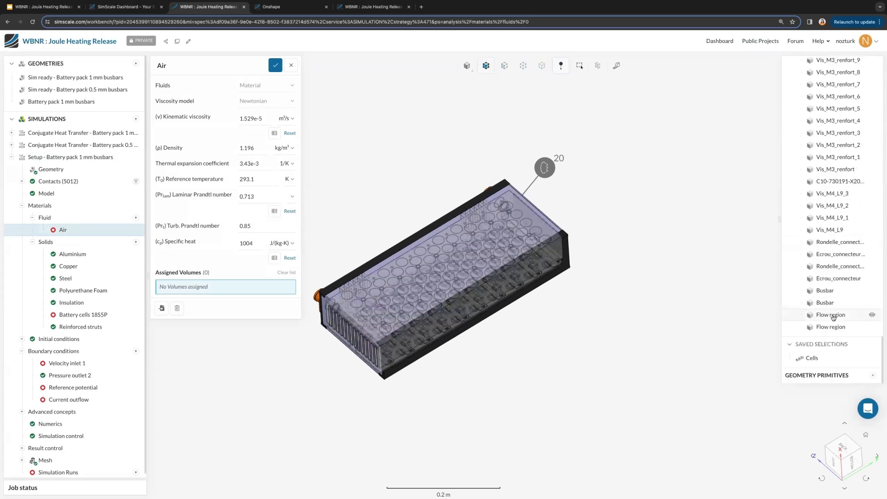
left_click(830, 327)
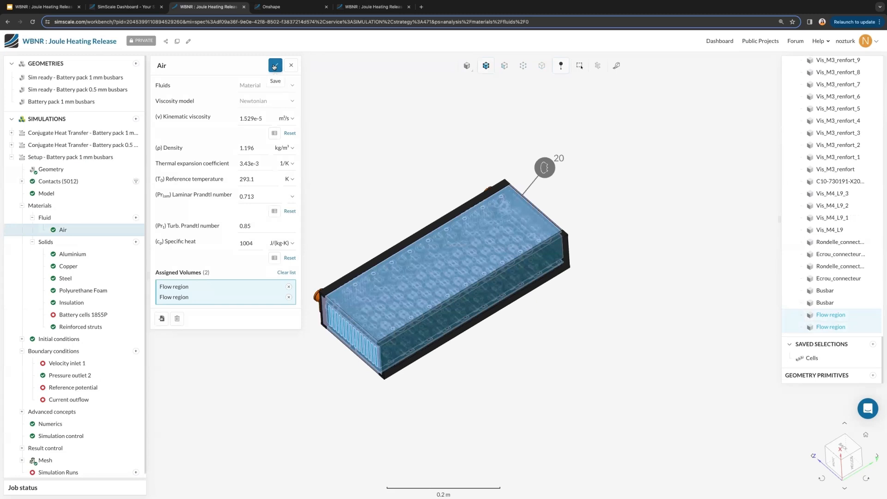
left_click(274, 66)
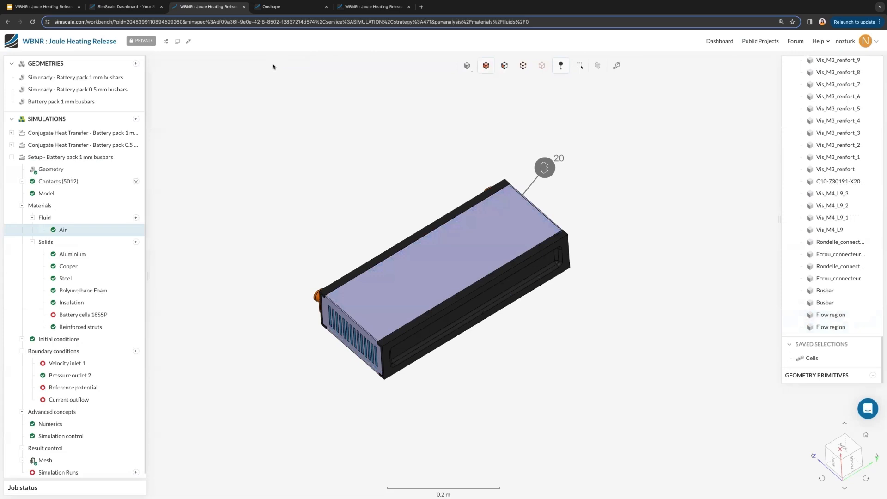
Assign the Cells saved selection to the Battery cells 18S5P material and save it.
left_click(115, 316)
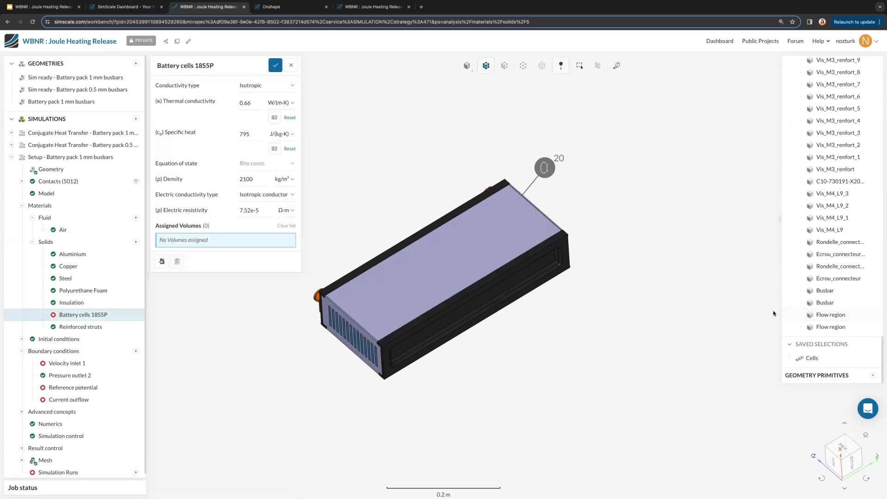
left_click(812, 359)
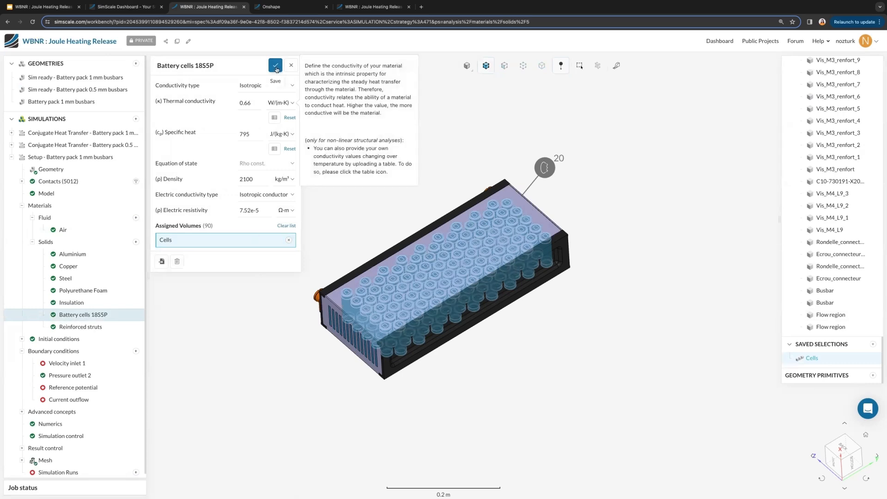
left_click(276, 67)
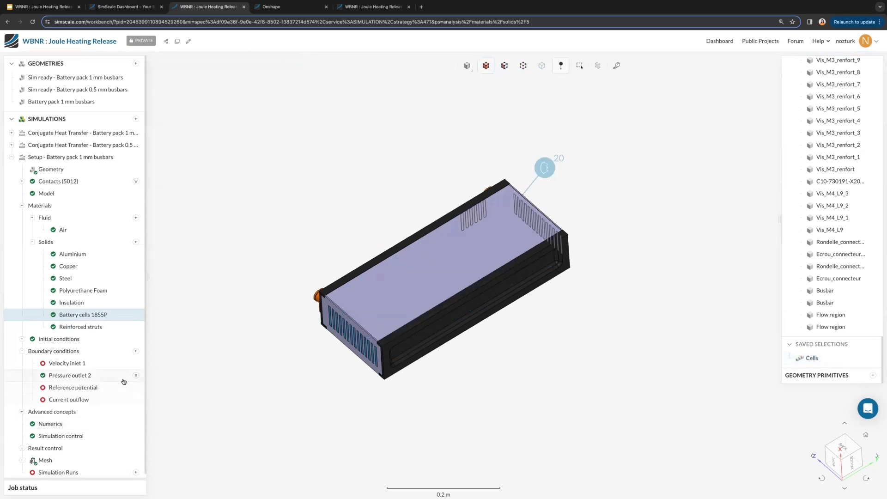
Assign the six vent slot faces of one vent group on the connector side to the Velocity inlet 1 boundary condition.
left_click_drag(311, 363, 518, 285)
scroll(517, 285, "up", 10)
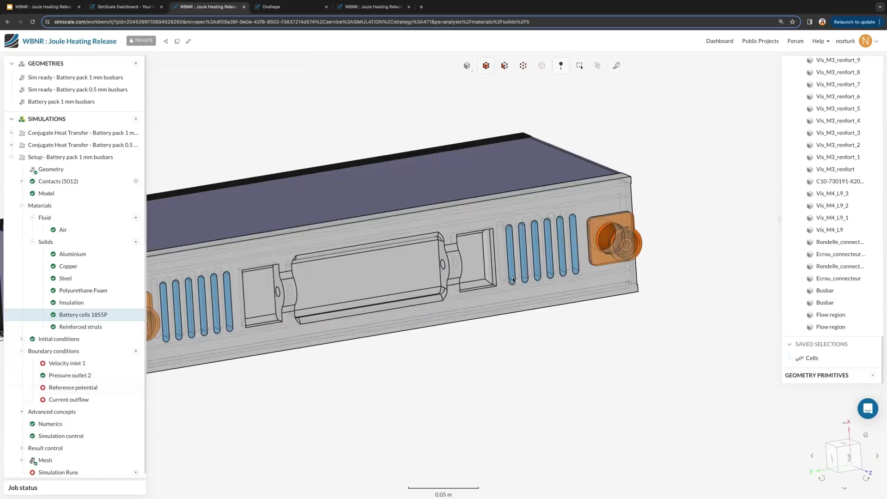
left_click(91, 366)
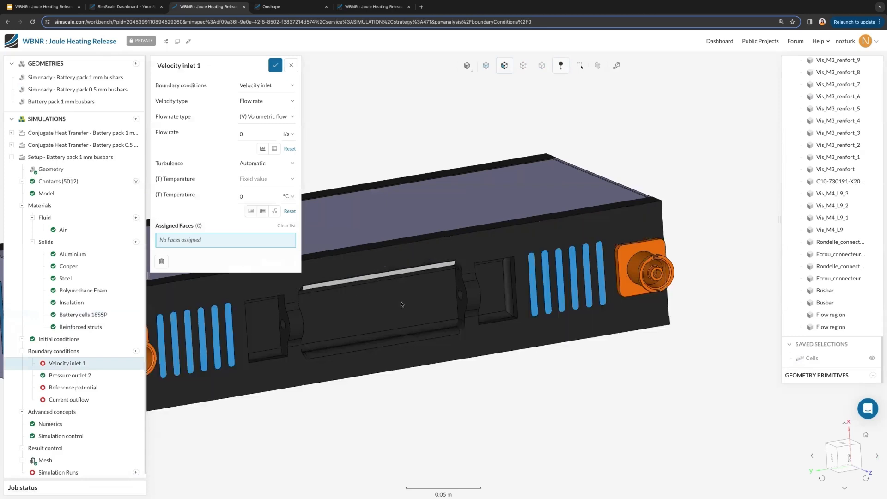
left_click(532, 309)
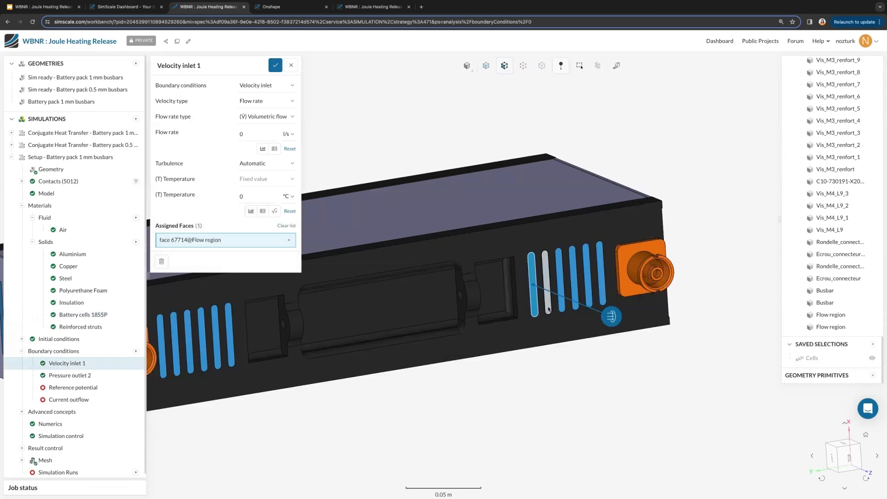
left_click(548, 303)
left_click(561, 307)
left_click(574, 305)
left_click(589, 303)
left_click(603, 301)
left_click_drag(604, 300, 467, 263)
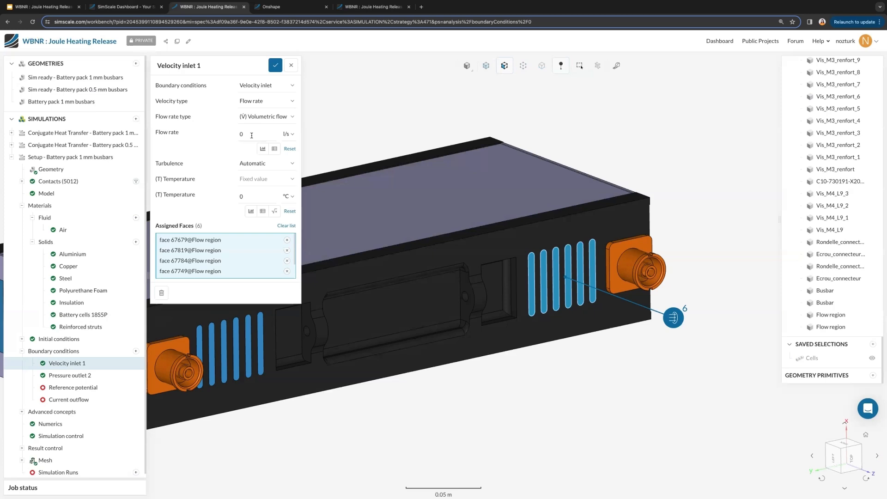
Define Velocity inlet 1's flow rate parametrically with 0.46, 0.38, 0.31 and 0.23 l/s, and save the boundary condition.
left_click(263, 148)
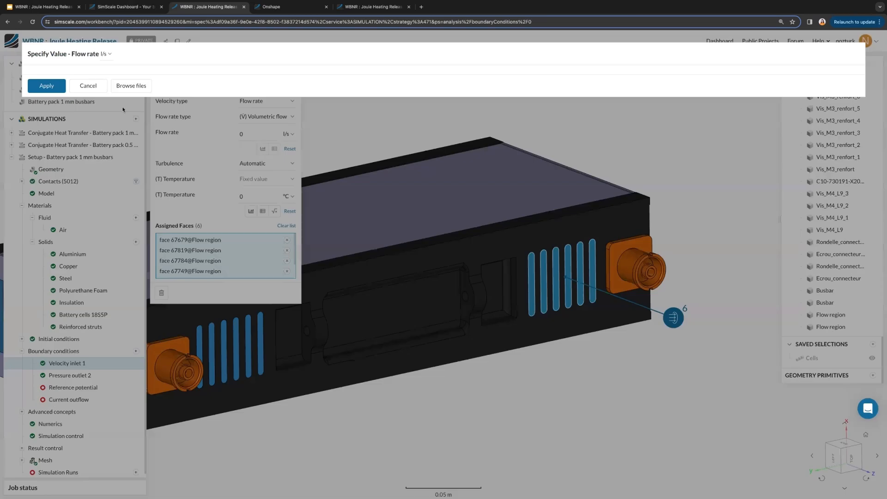
left_click(112, 95)
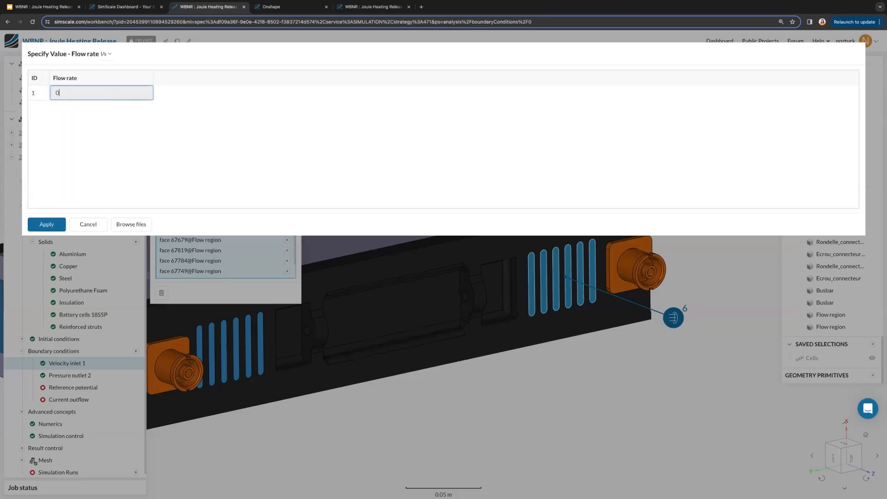
type("46")
key("Return")
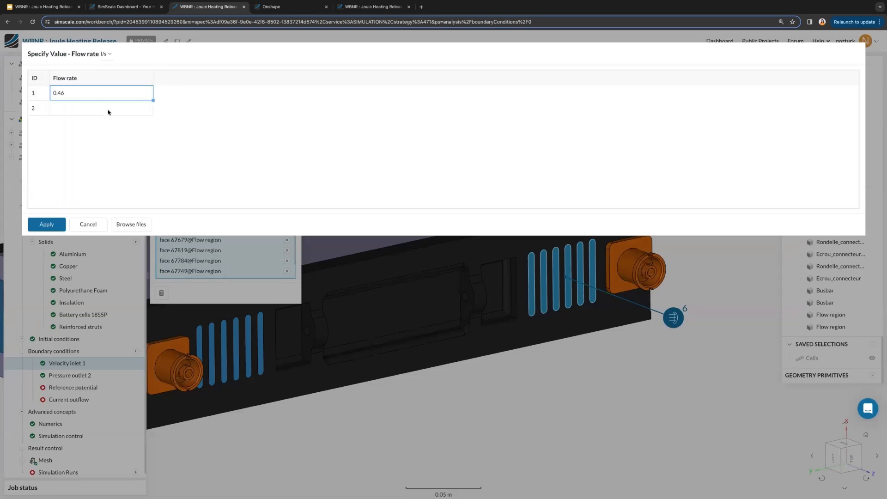
left_click(103, 109)
type("0.38")
key("Return")
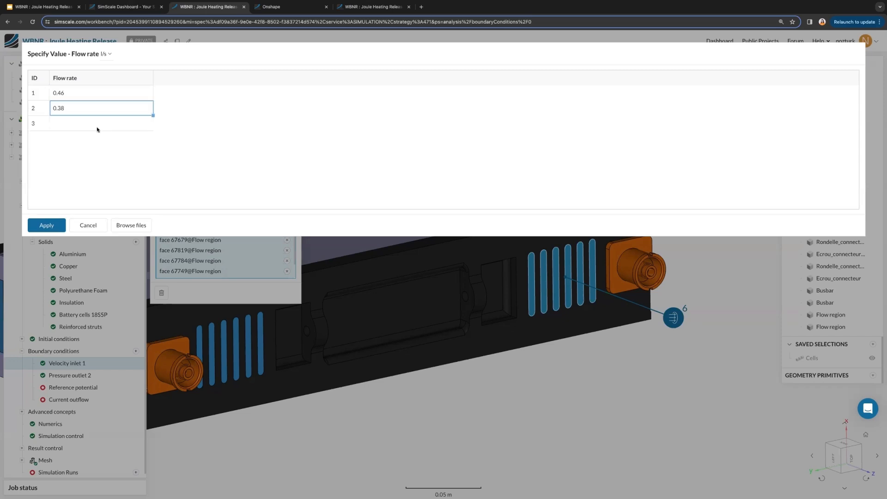
left_click(93, 124)
type("0.31")
key("Return")
left_click(99, 136)
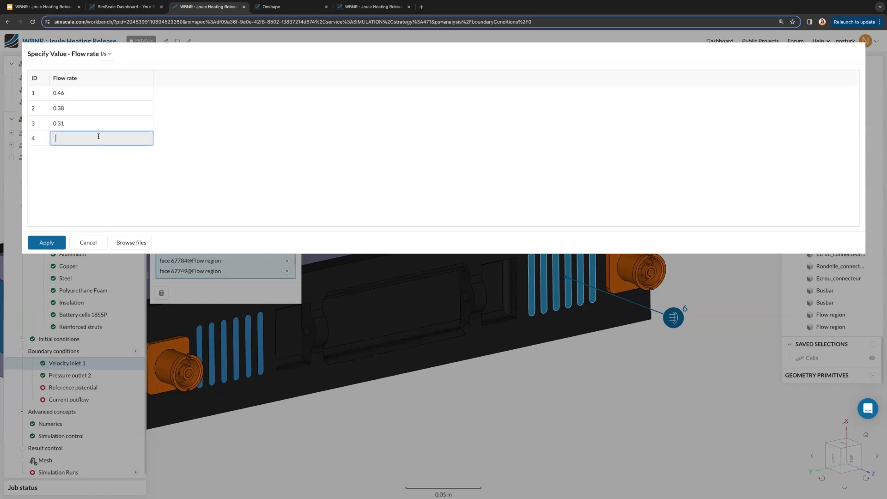
type("0.23")
key("Return")
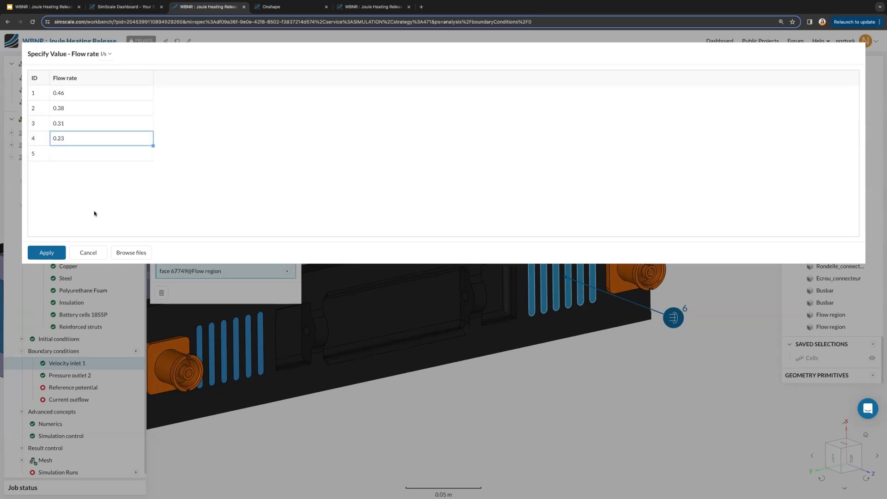
left_click(56, 254)
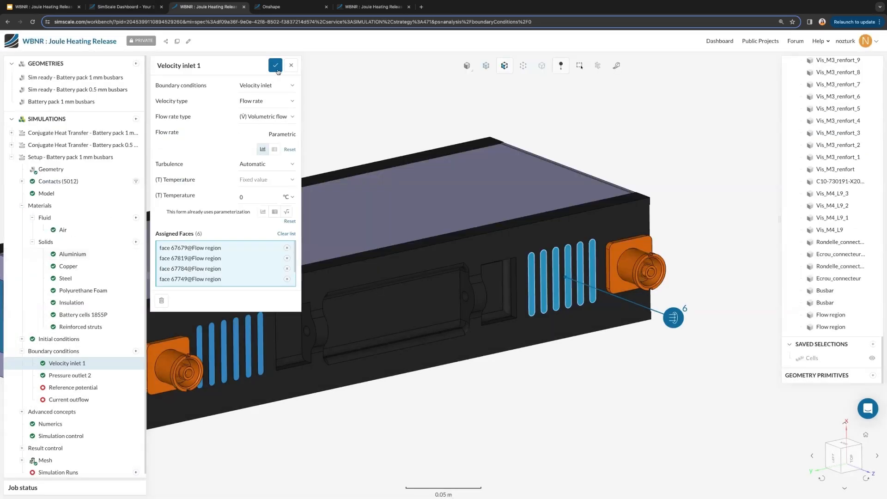
left_click(276, 66)
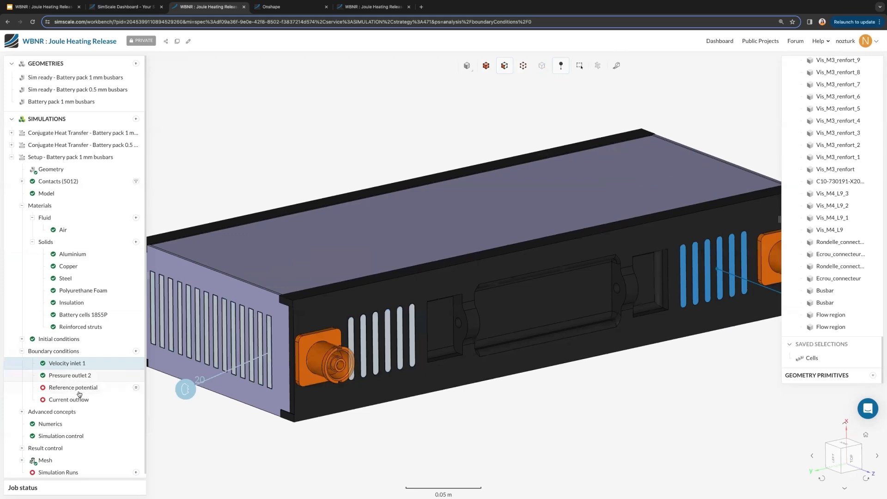
Assign the inner contact face of the terminal farthest from the inlet vents to Reference potential, keep Electric potential as its condition, and save.
left_click(79, 391)
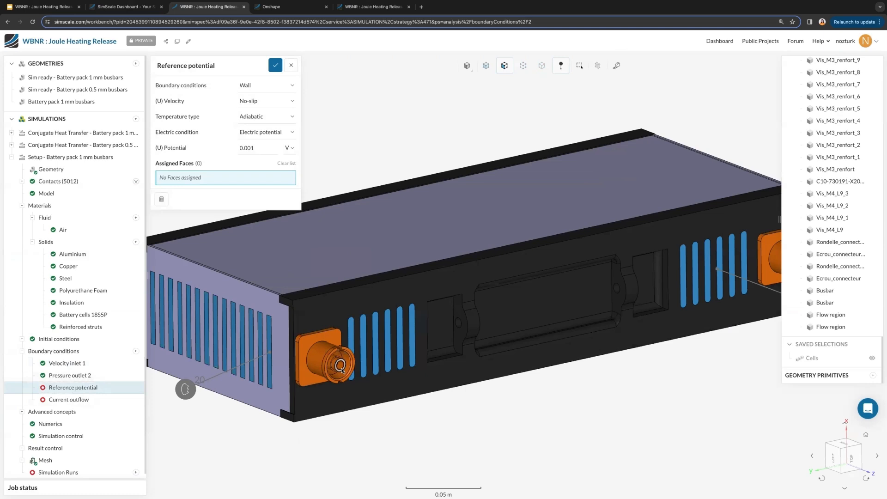
left_click(340, 366)
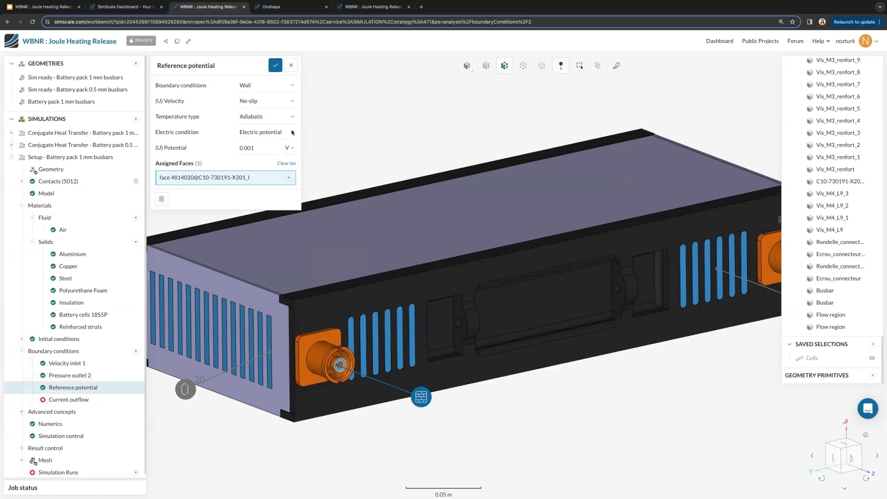
left_click(285, 133)
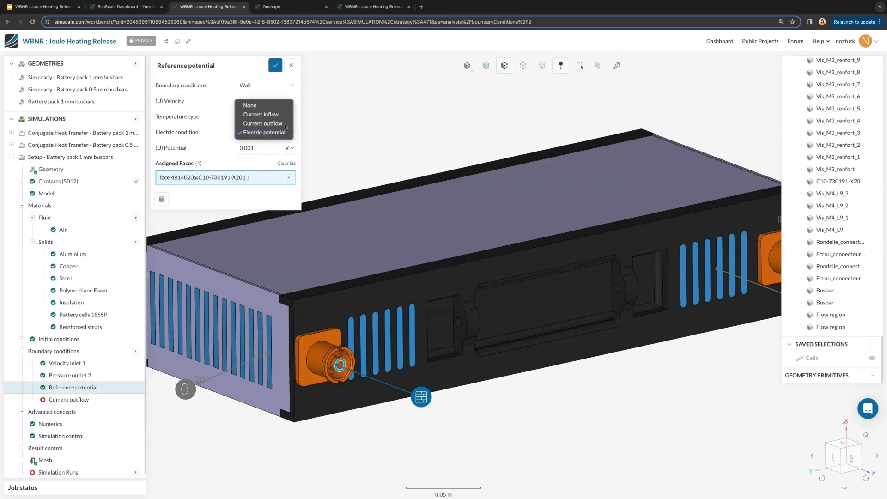
left_click(276, 66)
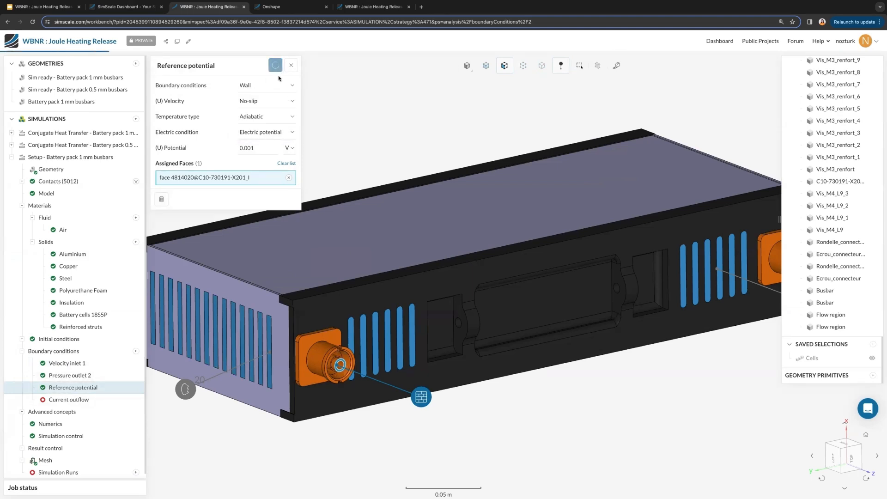
Assign the inner contact face of the terminal beside the inlet vents to the Current outflow boundary condition and save it.
left_click(105, 400)
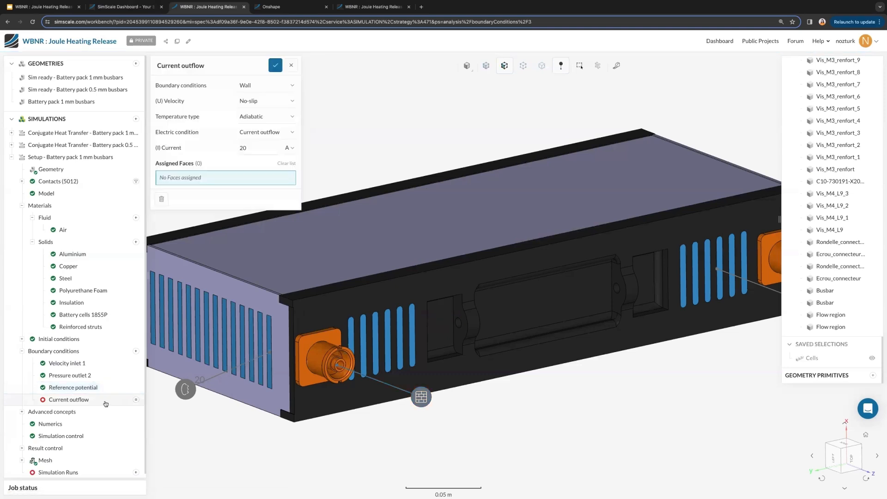
right_click_drag(743, 318, 642, 323)
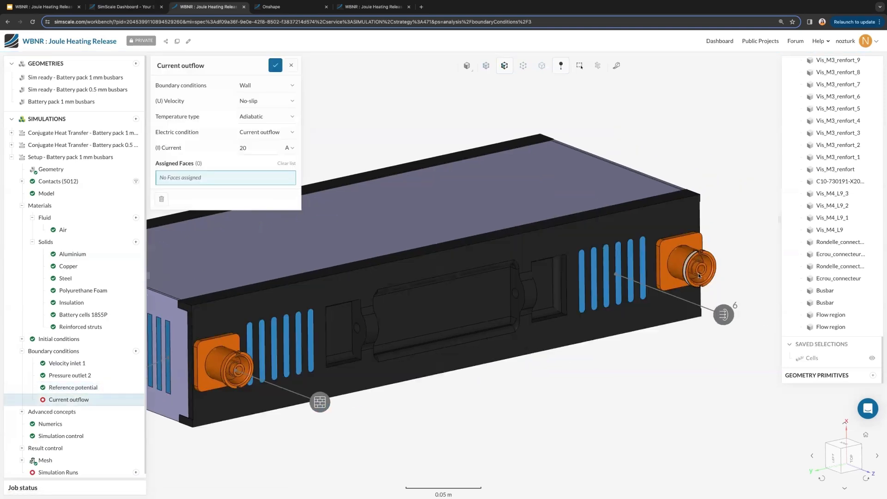
left_click(699, 276)
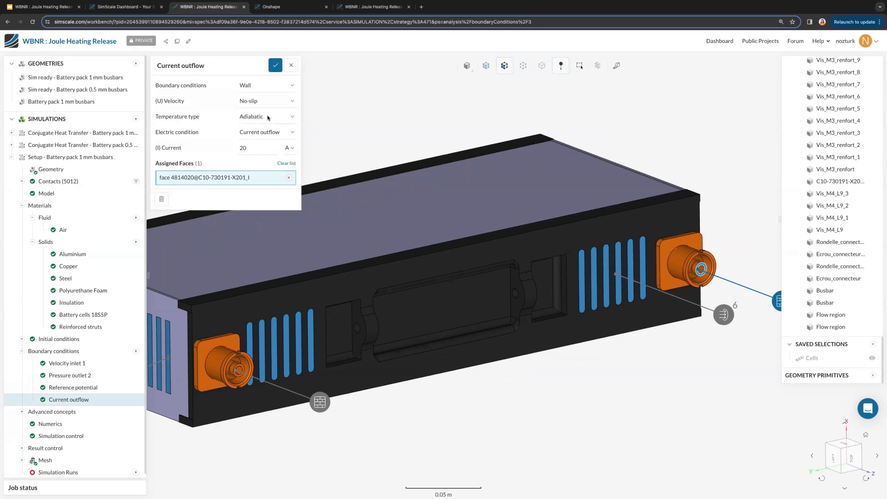
left_click(275, 67)
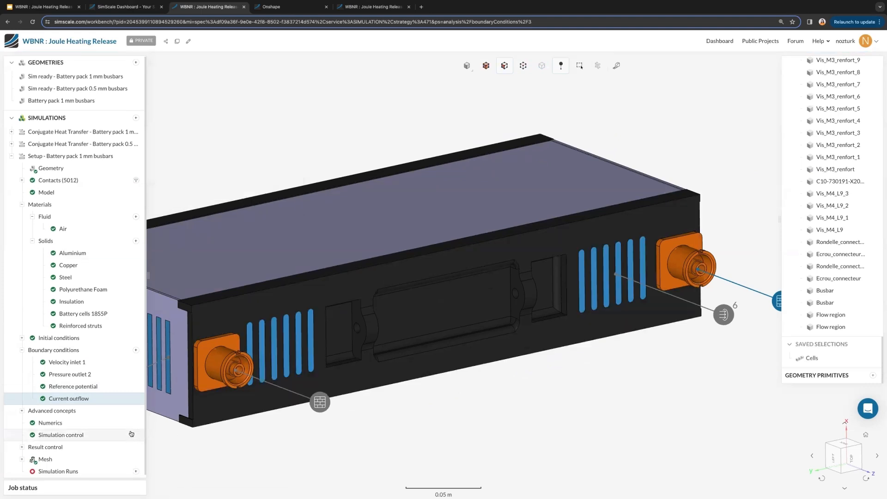
Start a new simulation run of the parametric setup despite the contact conflicts, and bring its list of runs into view.
left_click(137, 469)
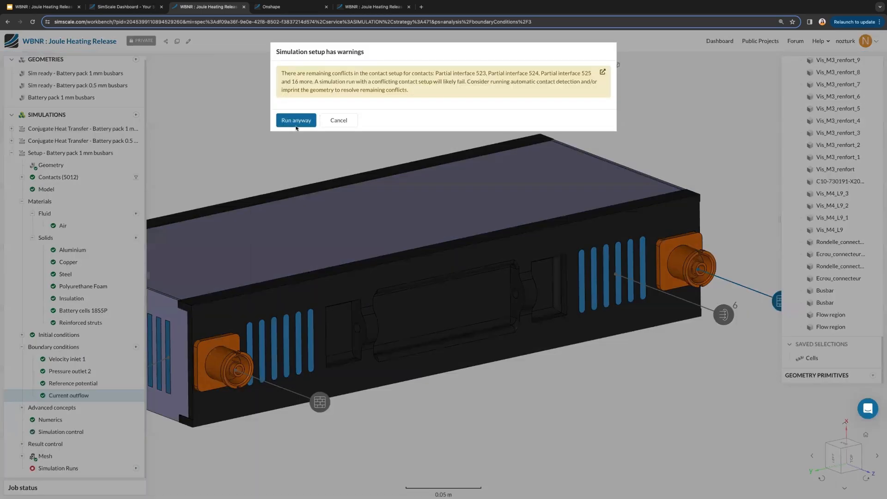
left_click(296, 123)
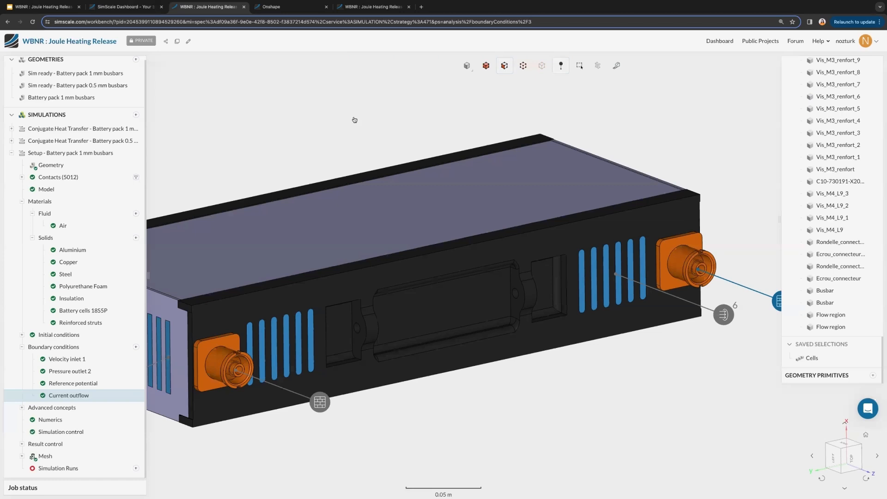
left_click(360, 114)
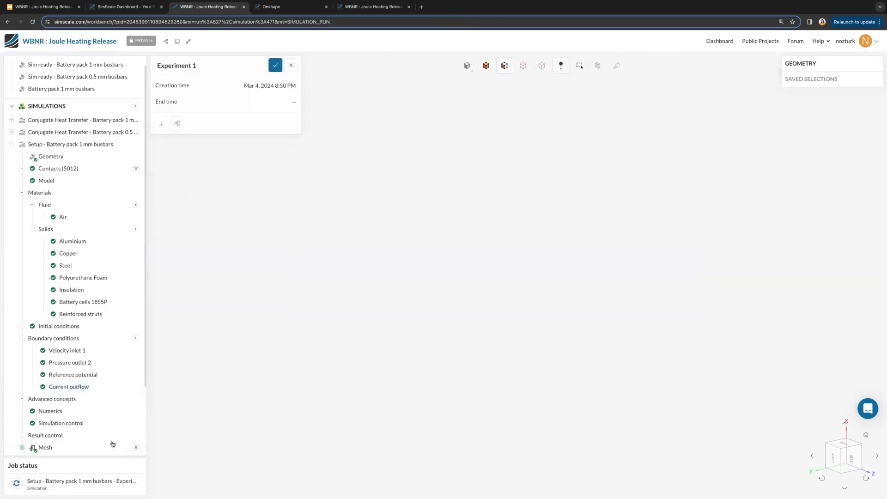
scroll(113, 443, "down", 2)
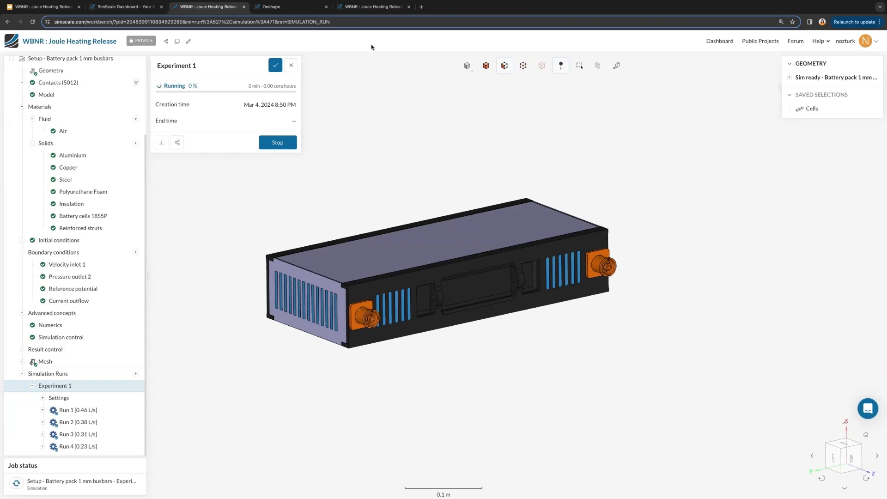
Switch to the solved results, inspect the parts colored by Current Density Magnitude and Electric Potential, and return to the Google Slides presentation.
left_click(363, 11)
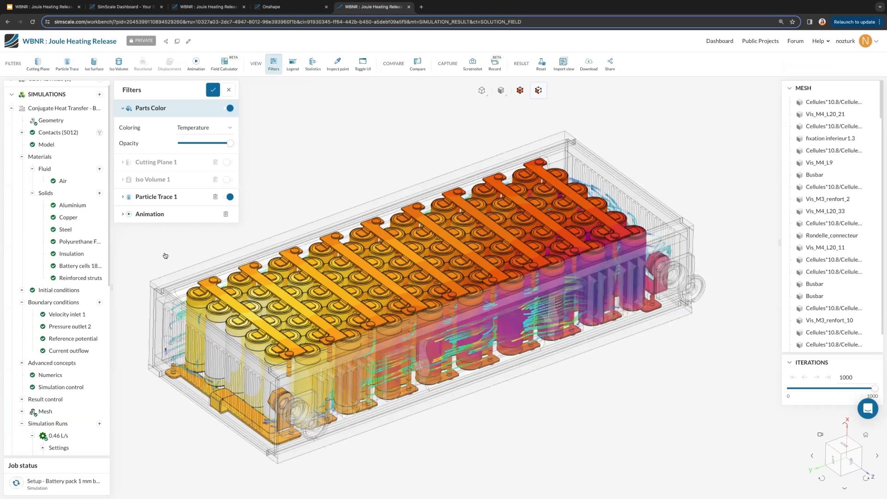
left_click(205, 131)
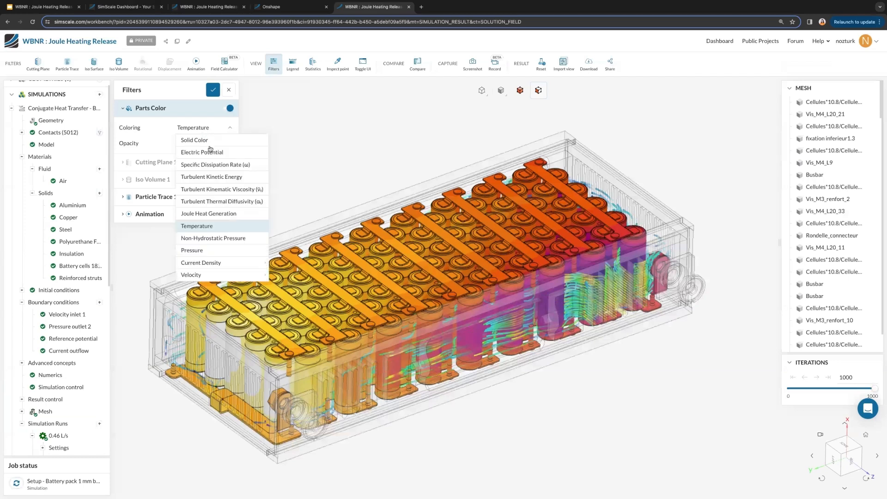
mouse_move(229, 262)
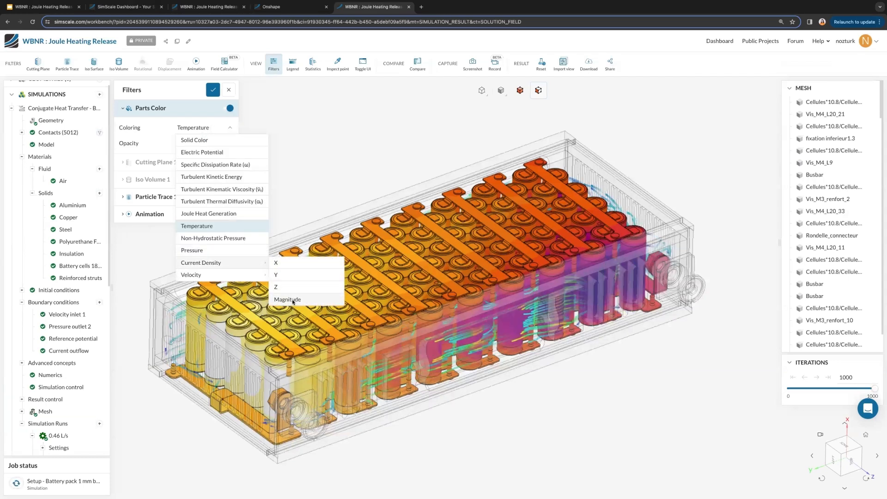
left_click(292, 301)
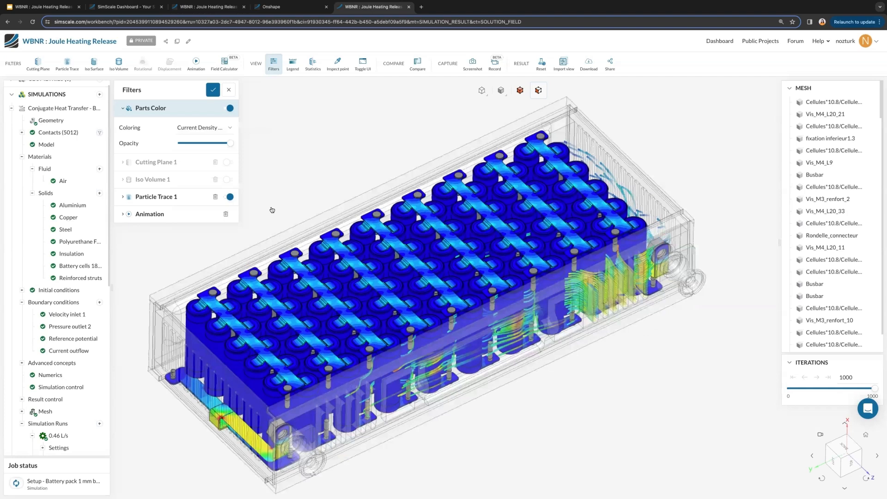
left_click(225, 130)
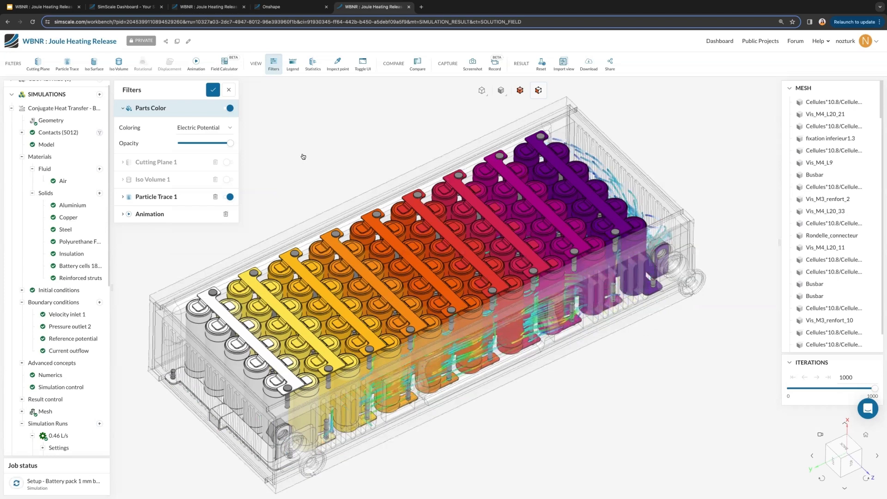
left_click(67, 7)
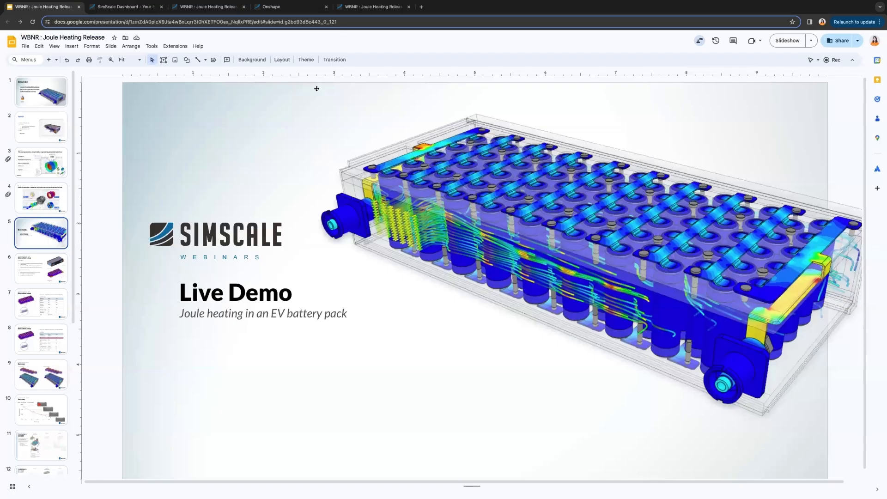